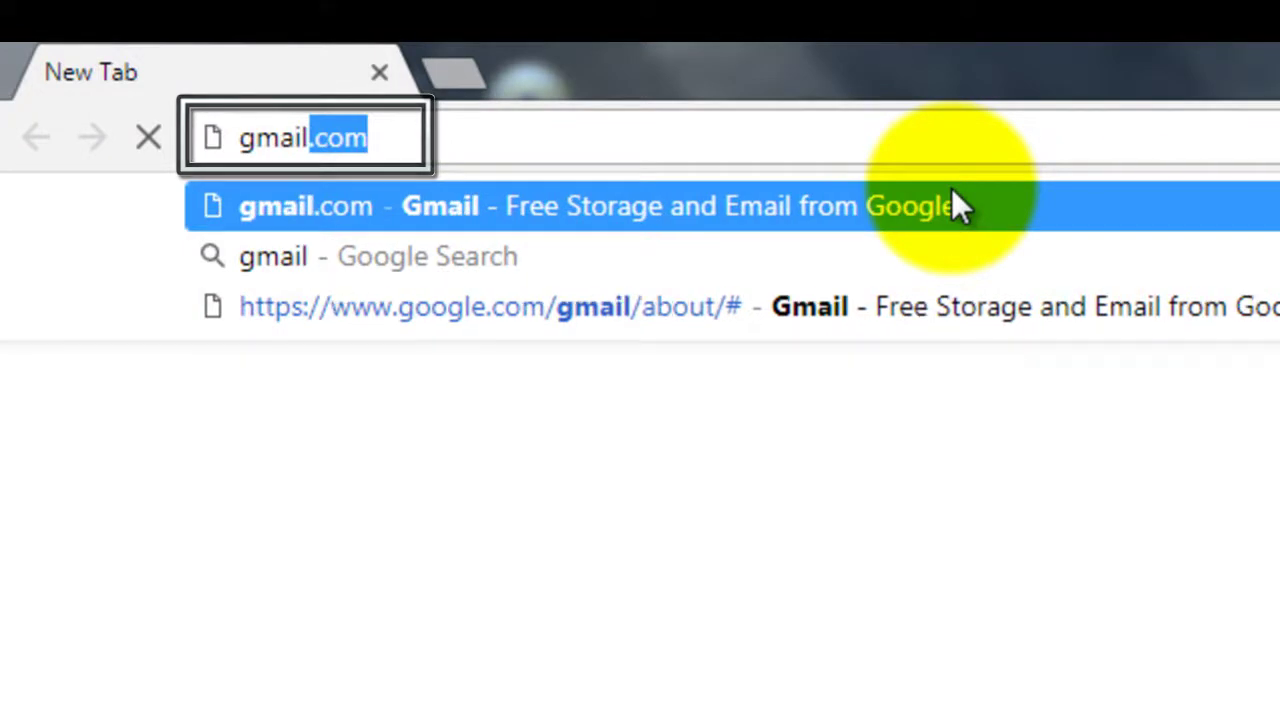
- Open gmail.com in Chrome from the address bar suggestion
left_click(953, 195)
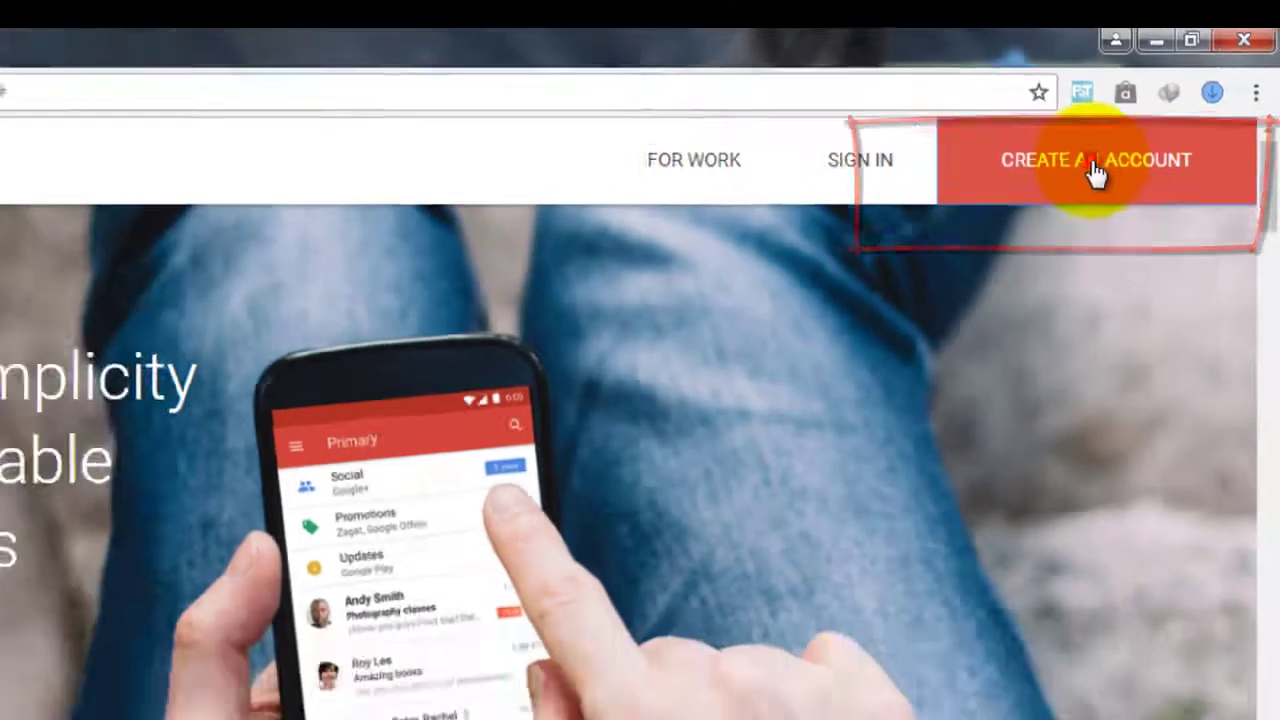
- Start a new Google account and enter the first and last name
left_click(1062, 203)
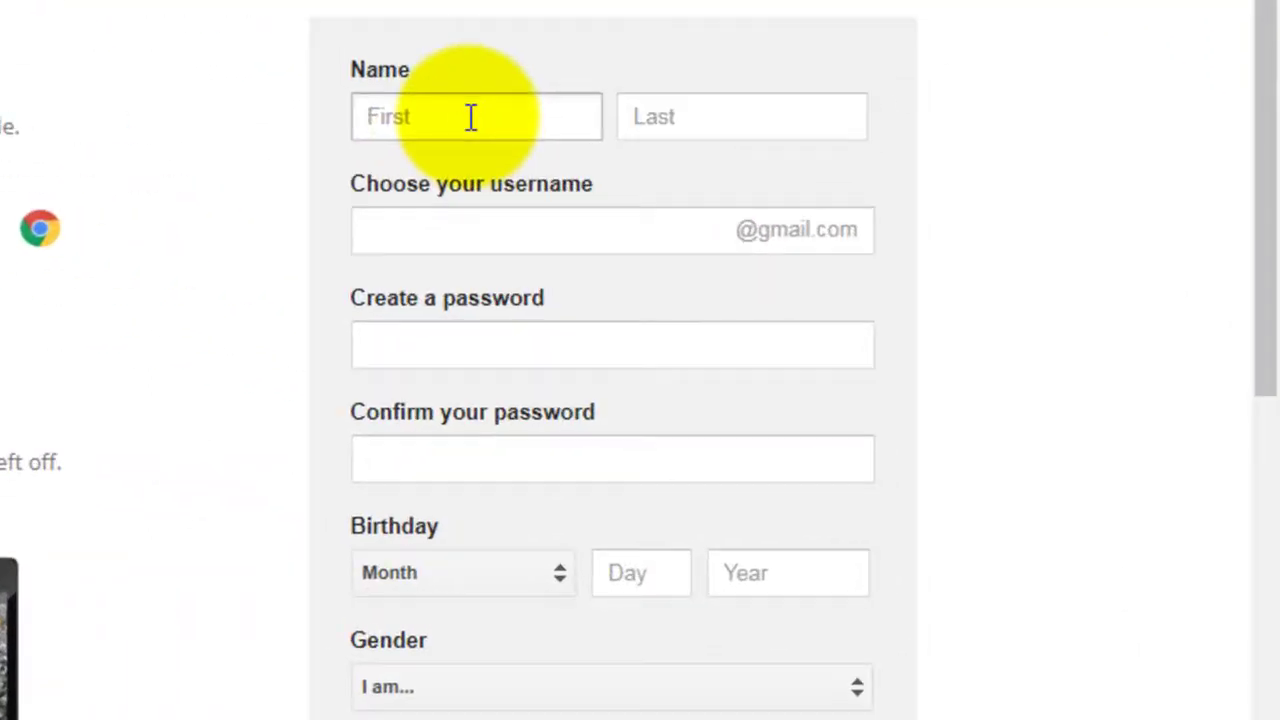
left_click(471, 117)
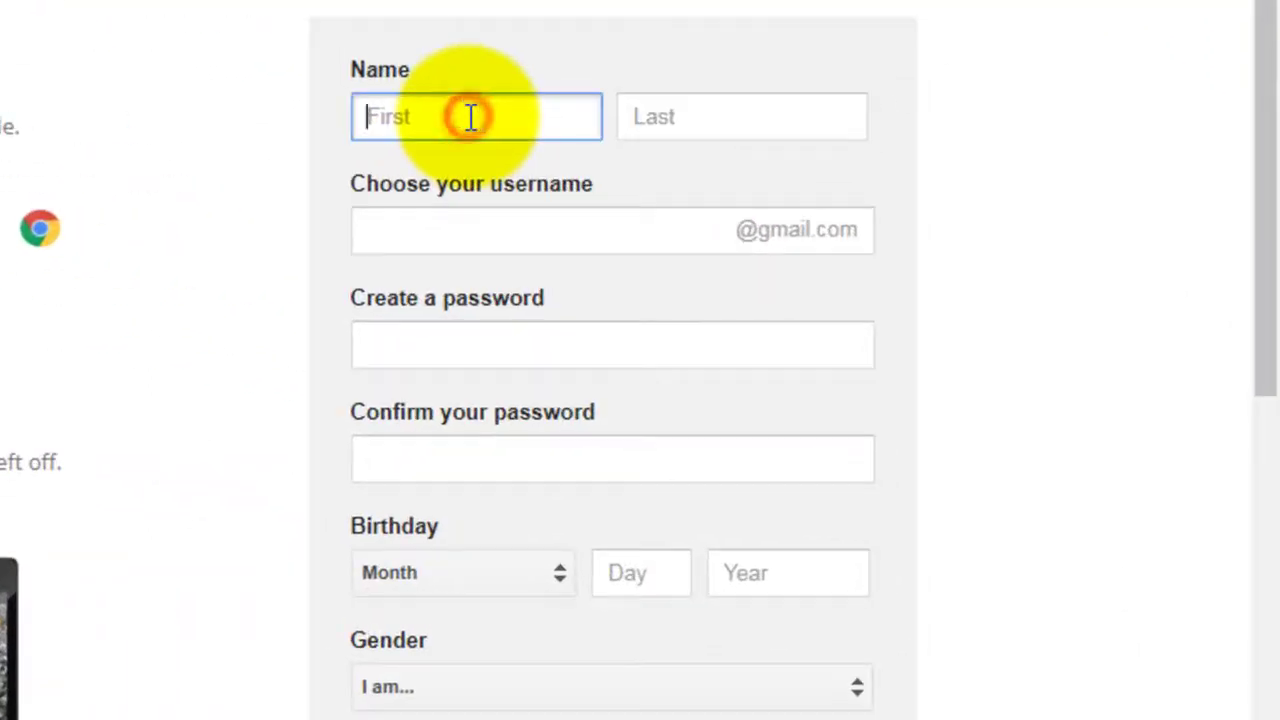
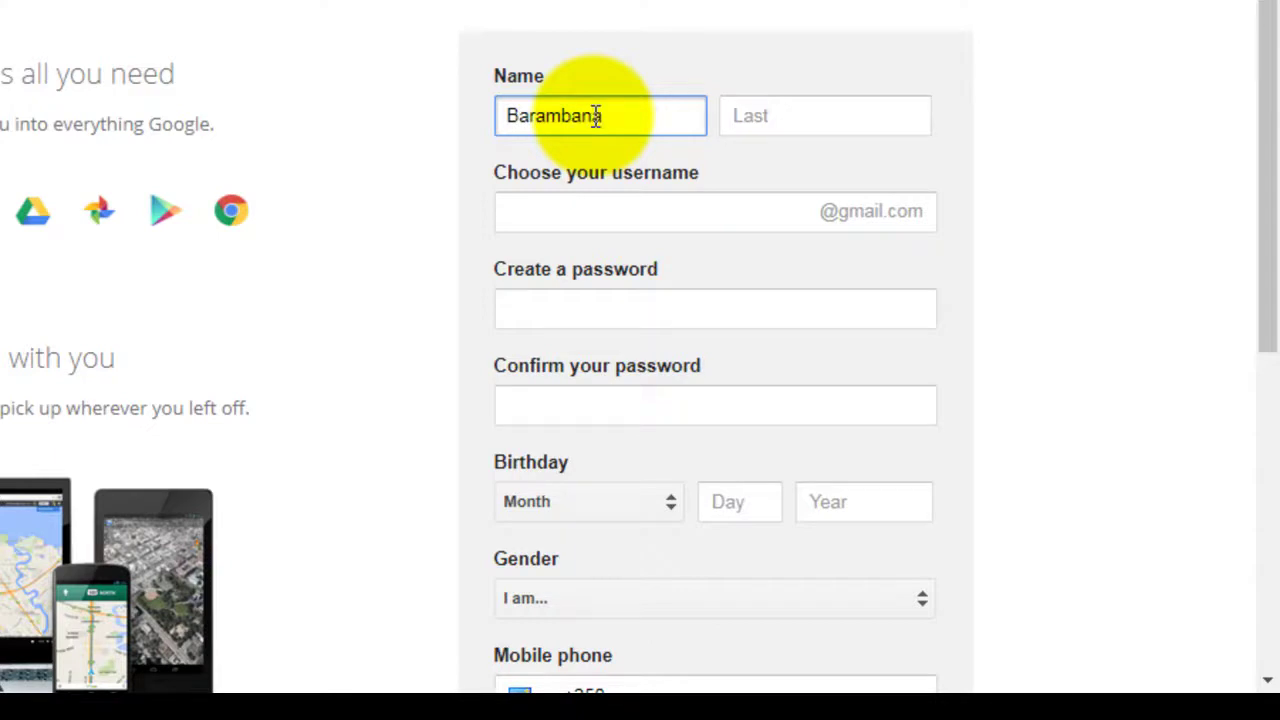
key("Tab")
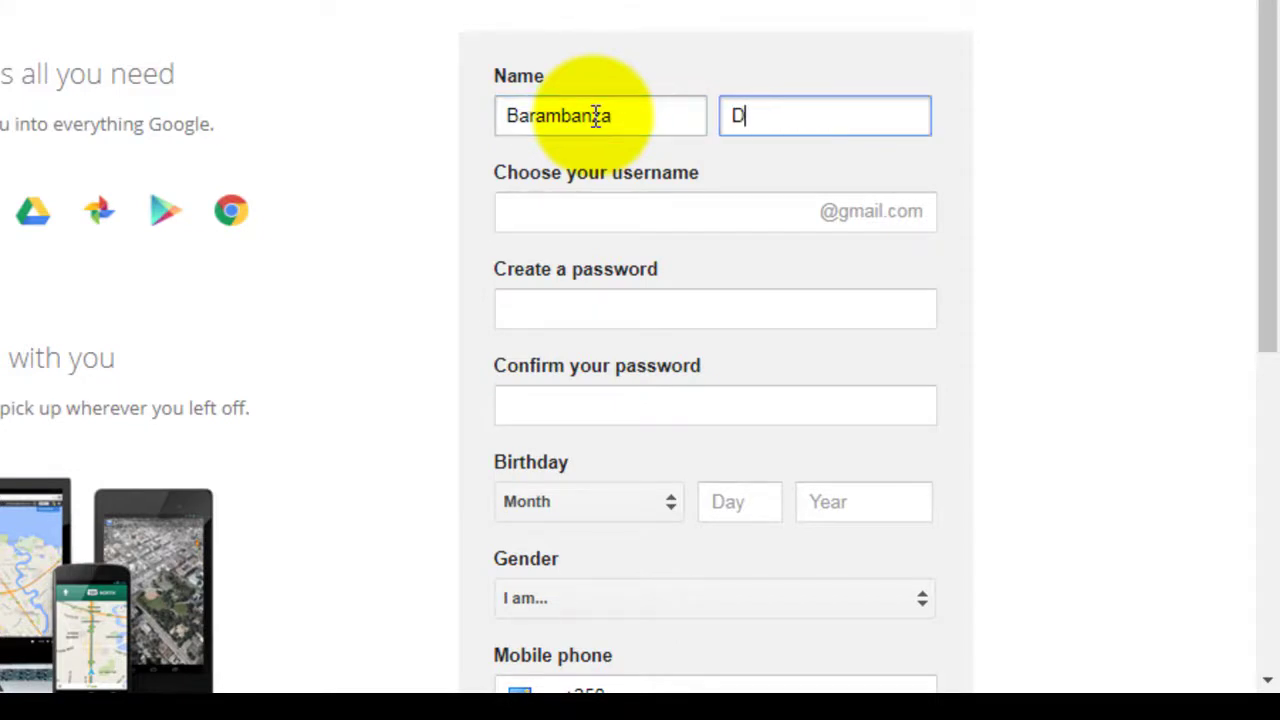
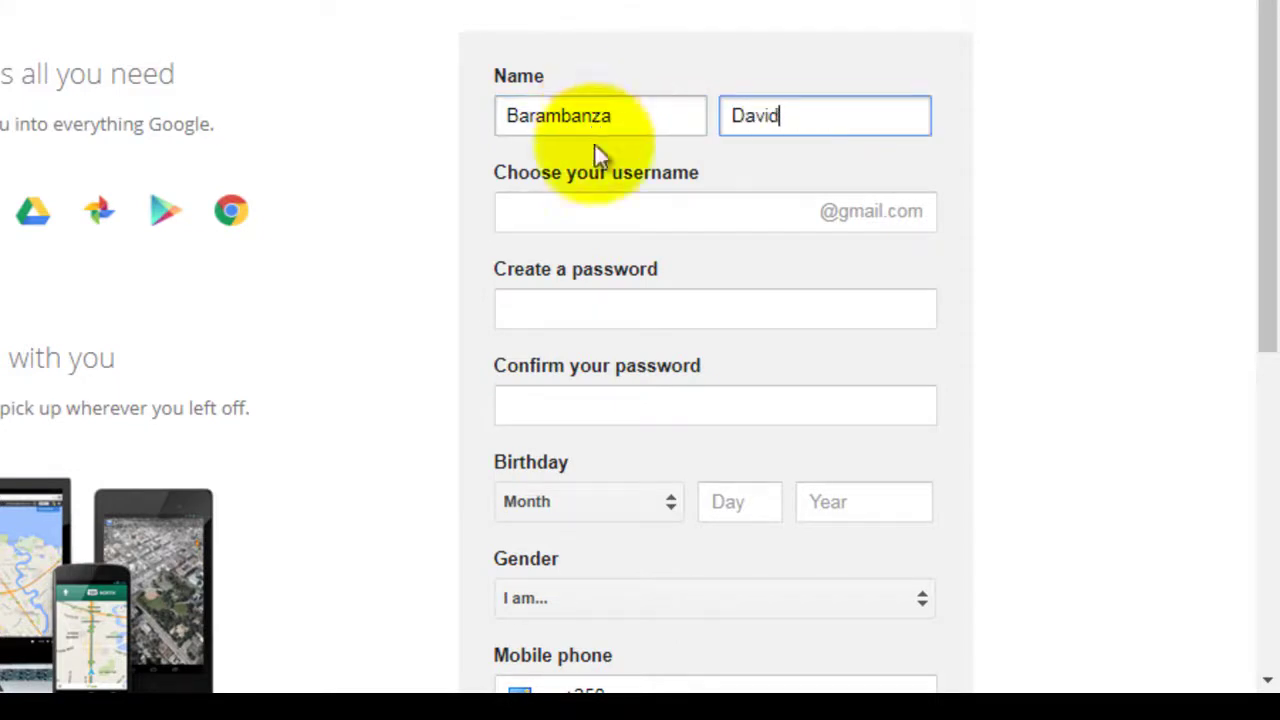
- Enter the chosen Gmail username, correcting a mistyped first attempt
left_click(610, 206)
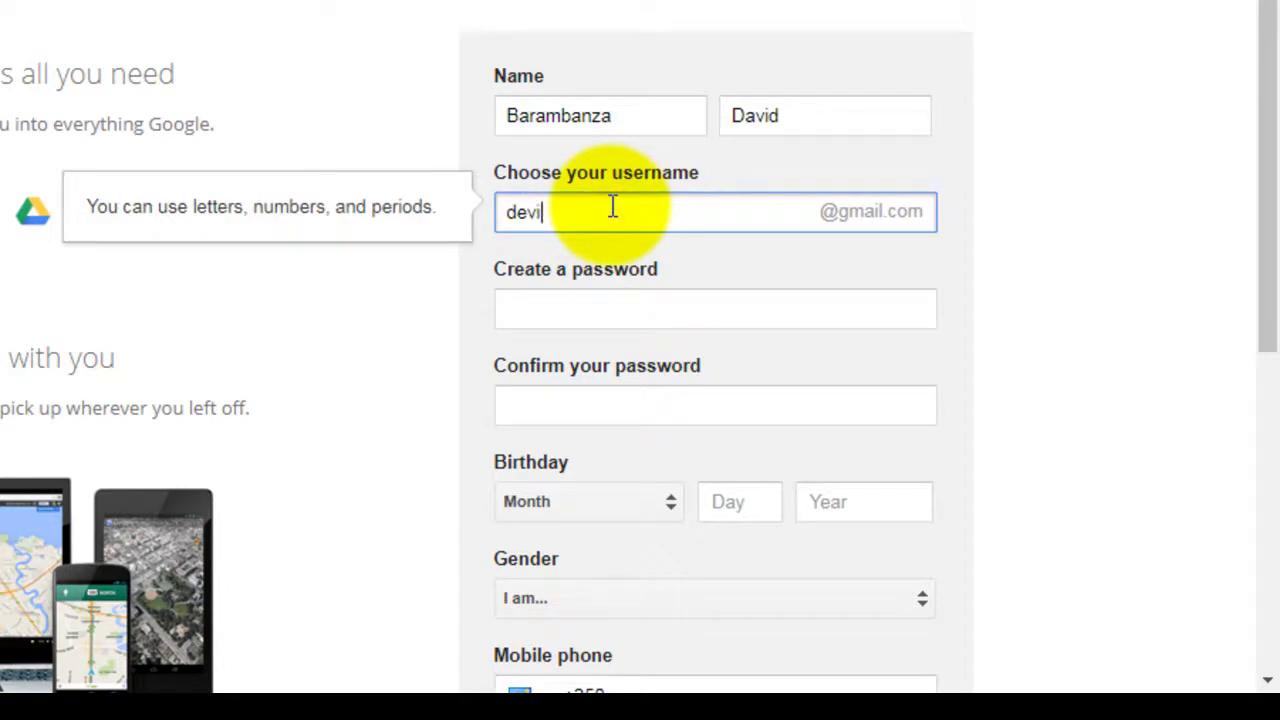
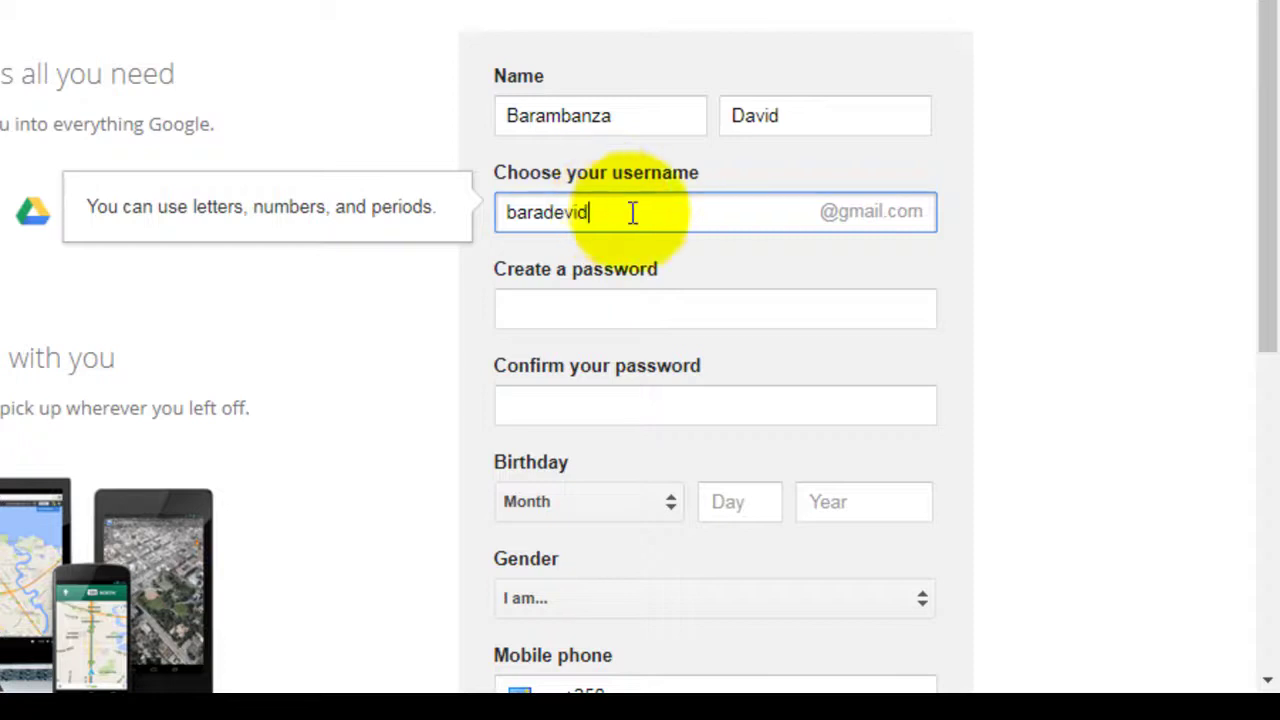
left_click(735, 311)
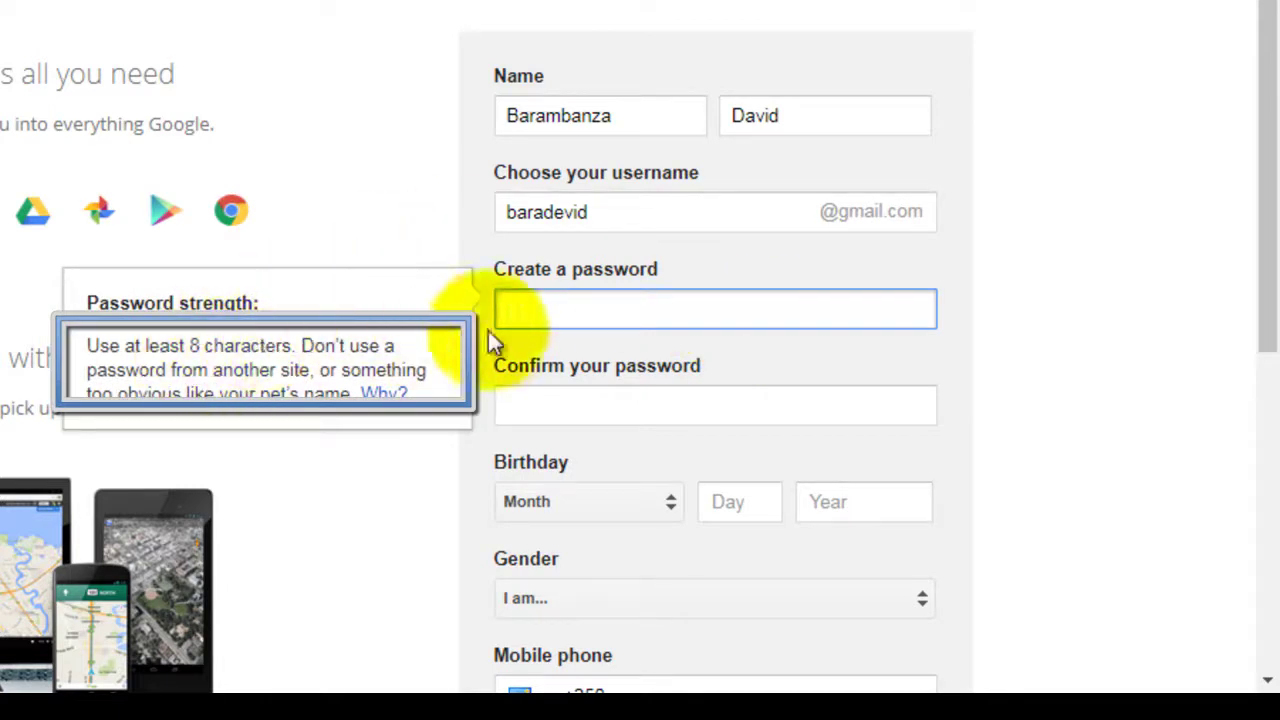
- Enter the account password and confirm it
type("••••")
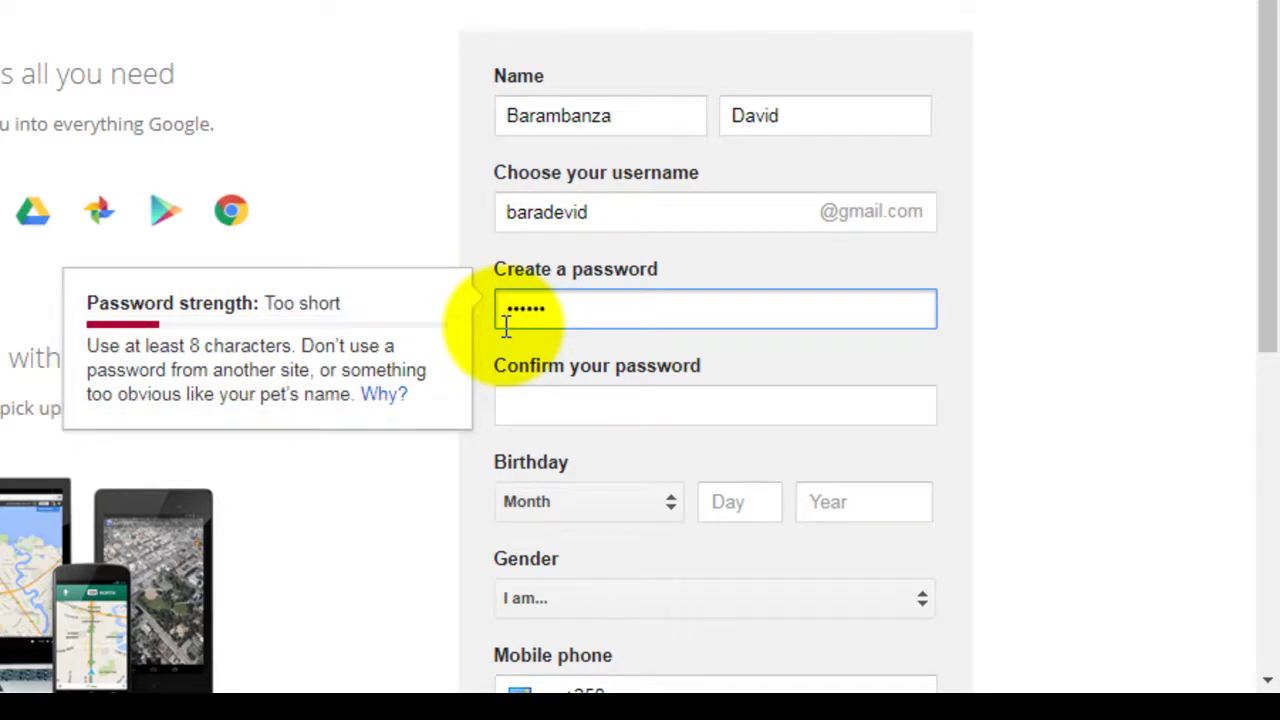
type("••••••")
key("Tab")
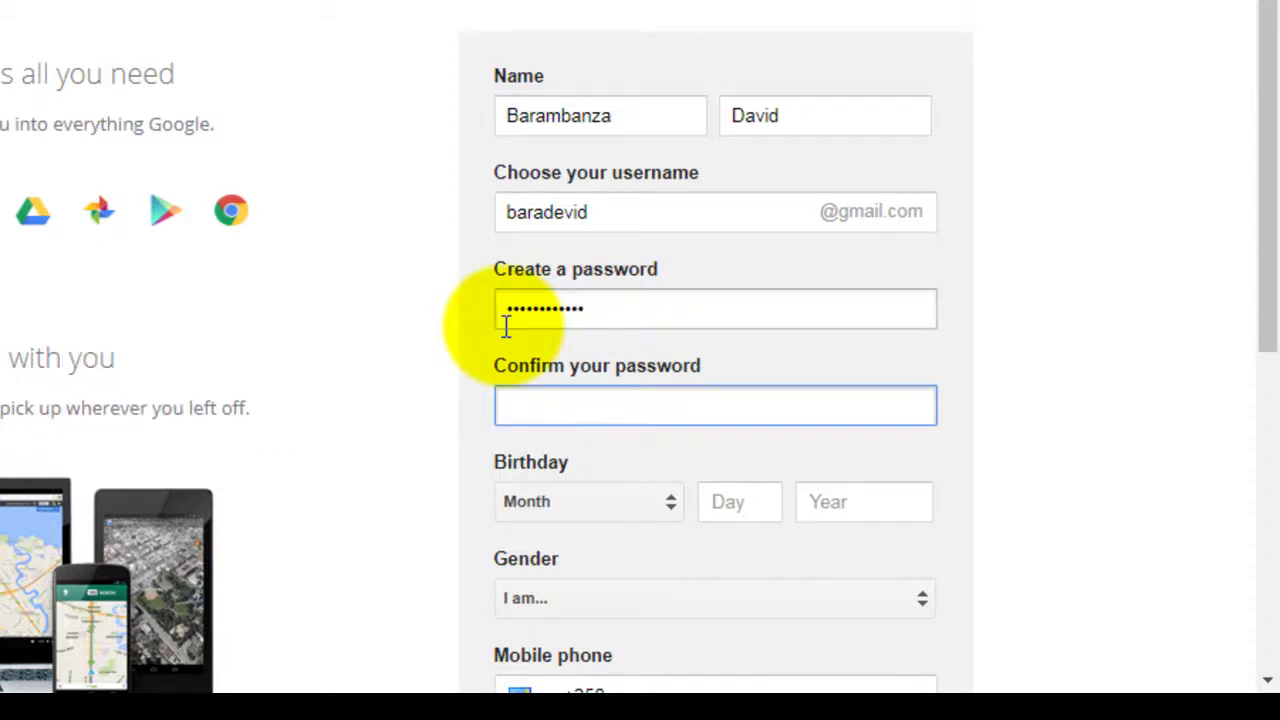
type("••••••••••••")
- Enter the birthday as January 01, 1945
left_click(640, 505)
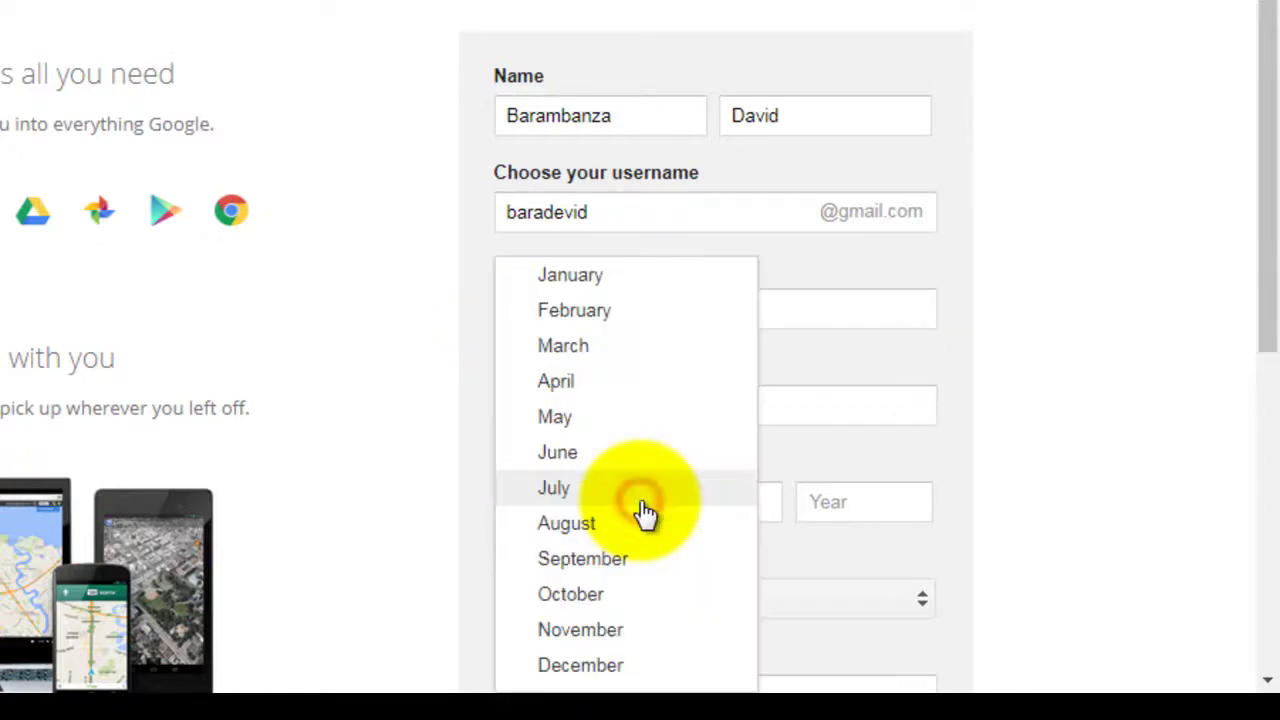
left_click(590, 275)
left_click(728, 507)
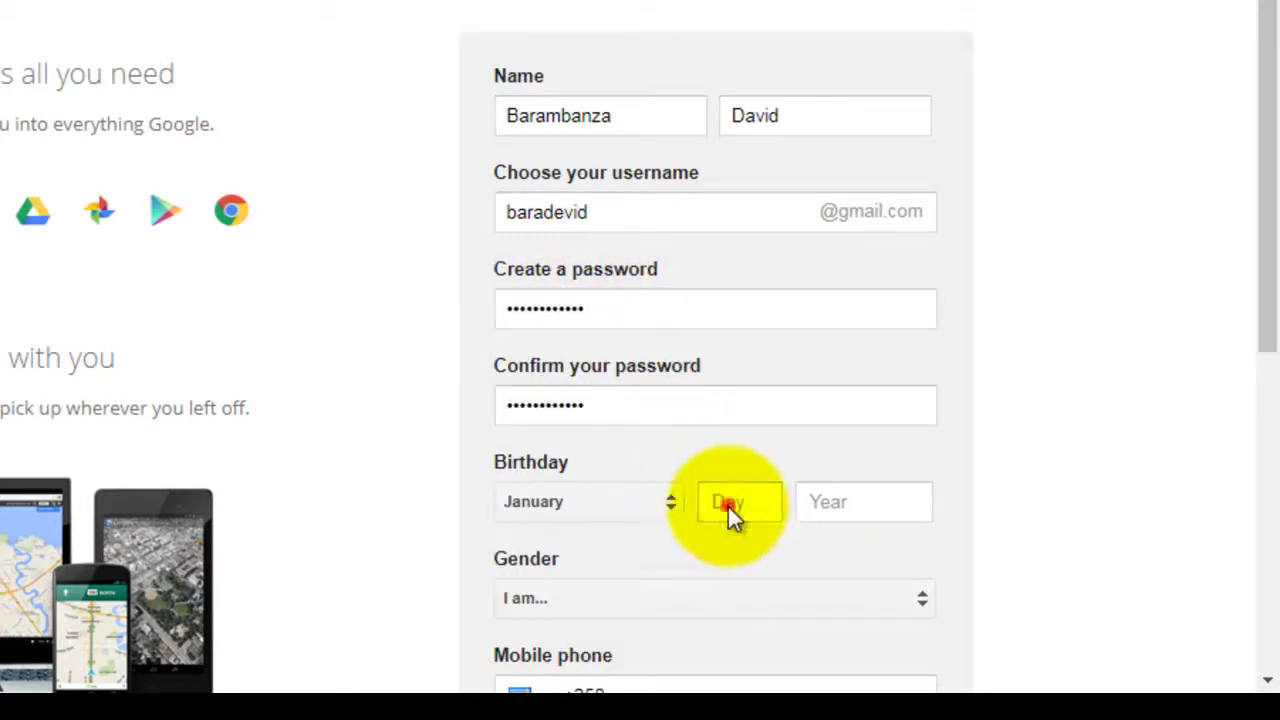
type("01")
left_click(866, 506)
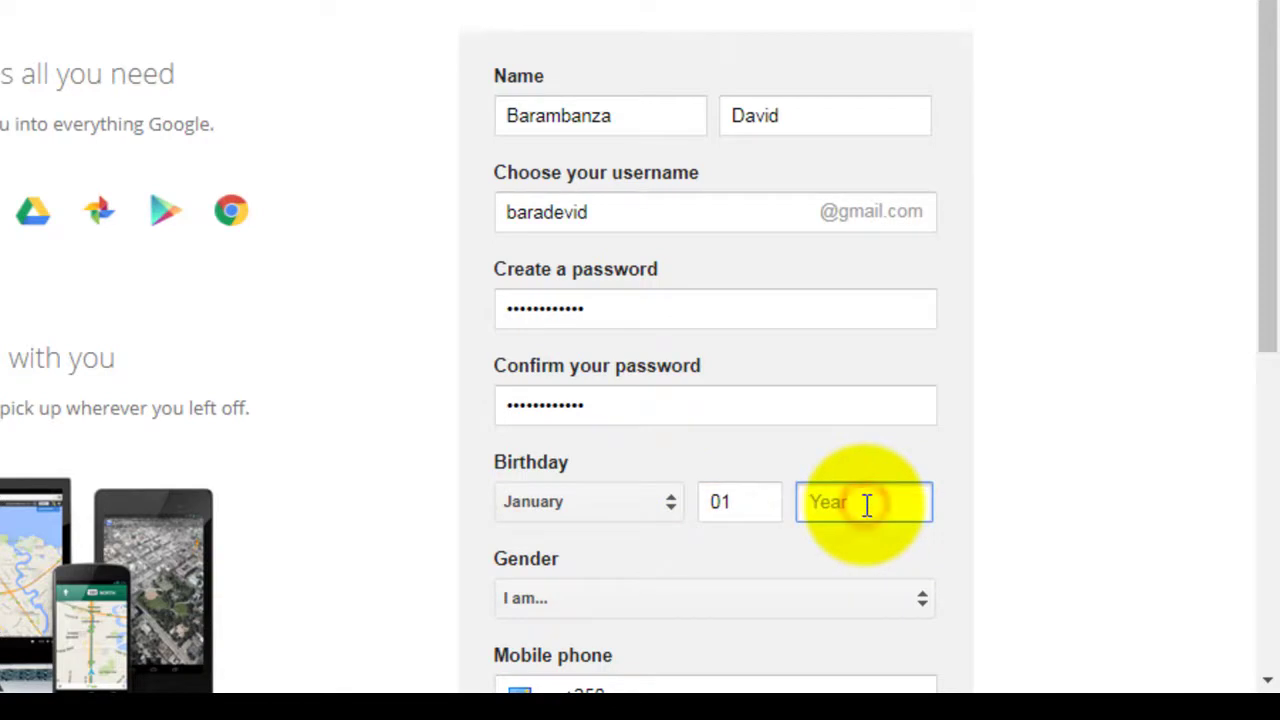
type("1945")
- Change the birth year to 1976 and set the gender to Male
left_click_drag(1268, 210, 1266, 343)
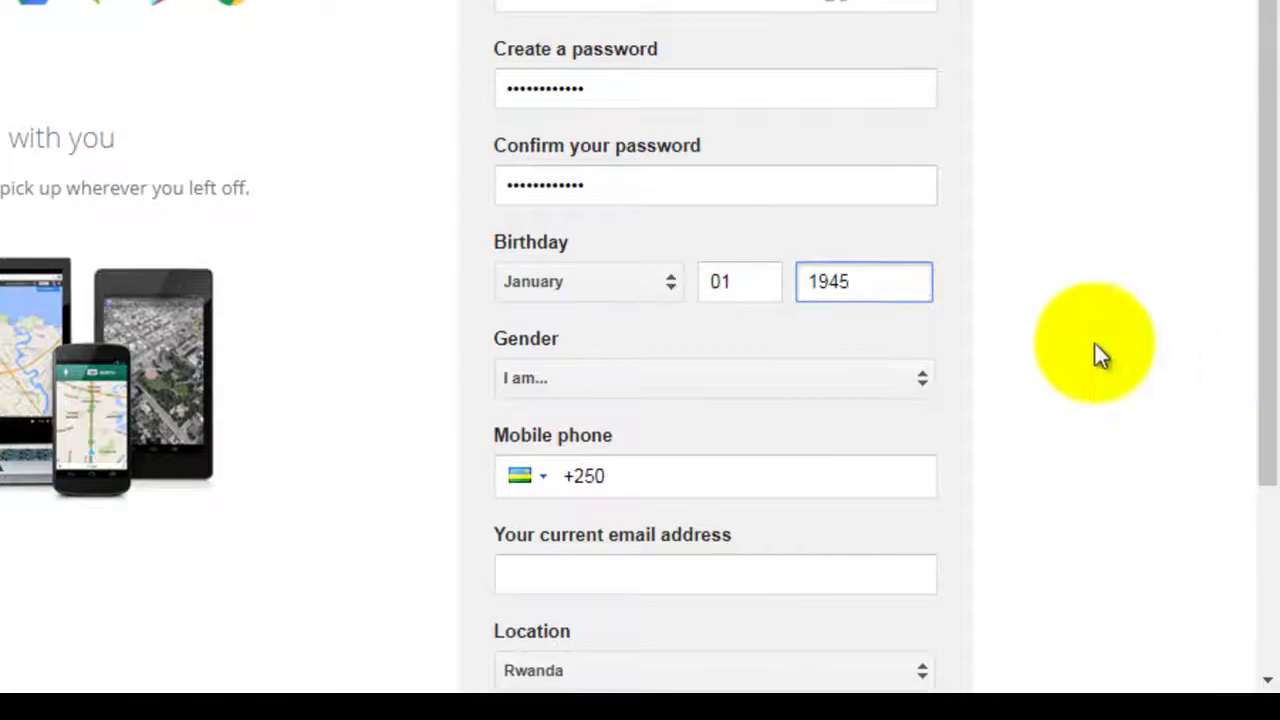
key("BackSpace")
key("BackSpace")
type("76")
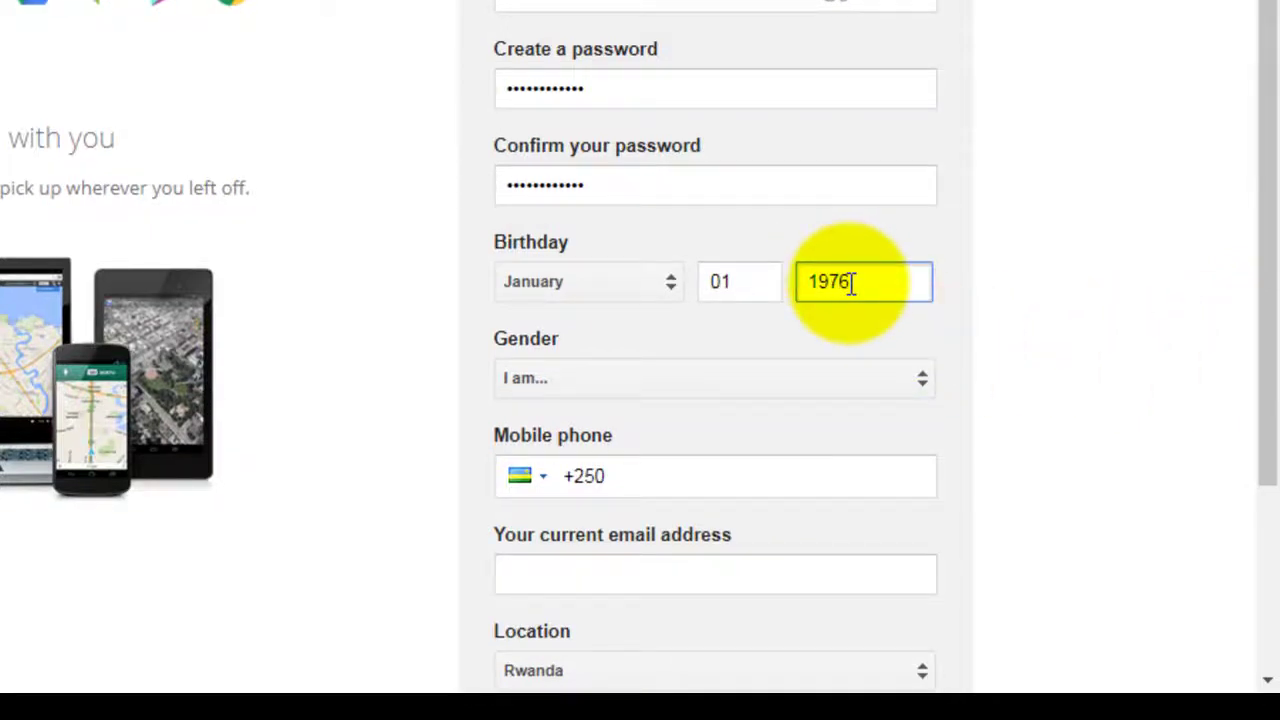
left_click(720, 390)
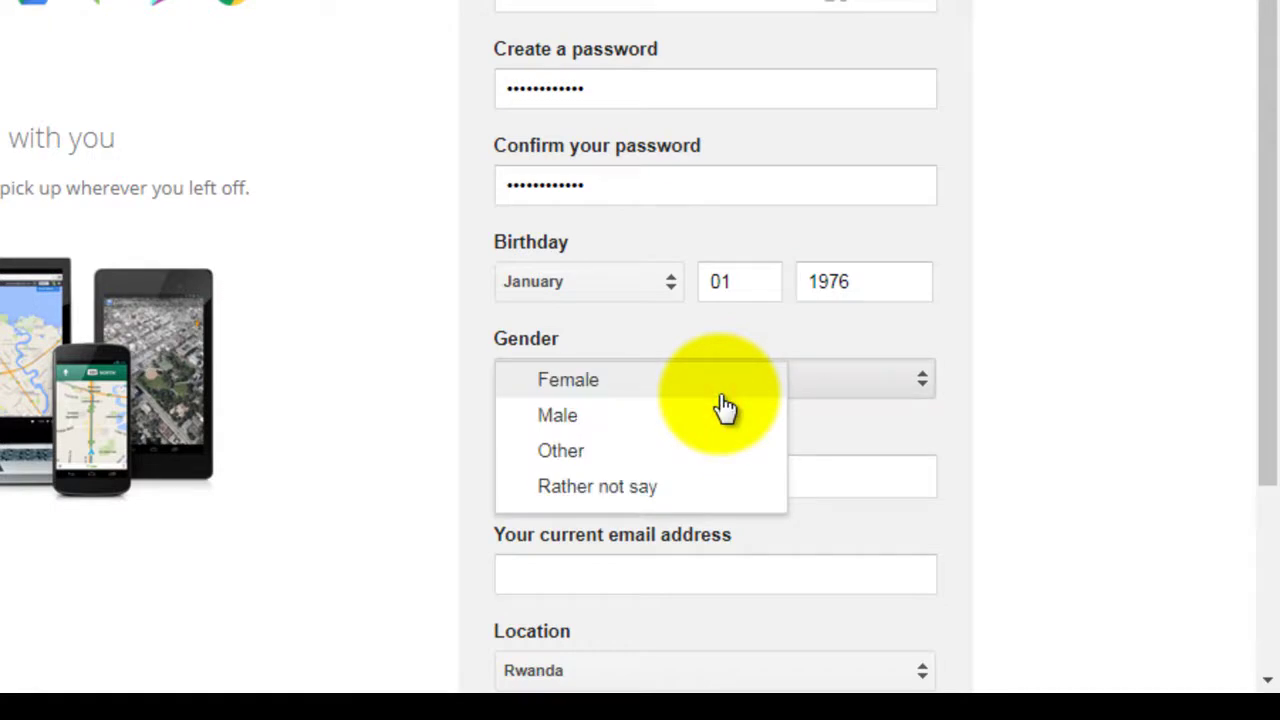
left_click(567, 413)
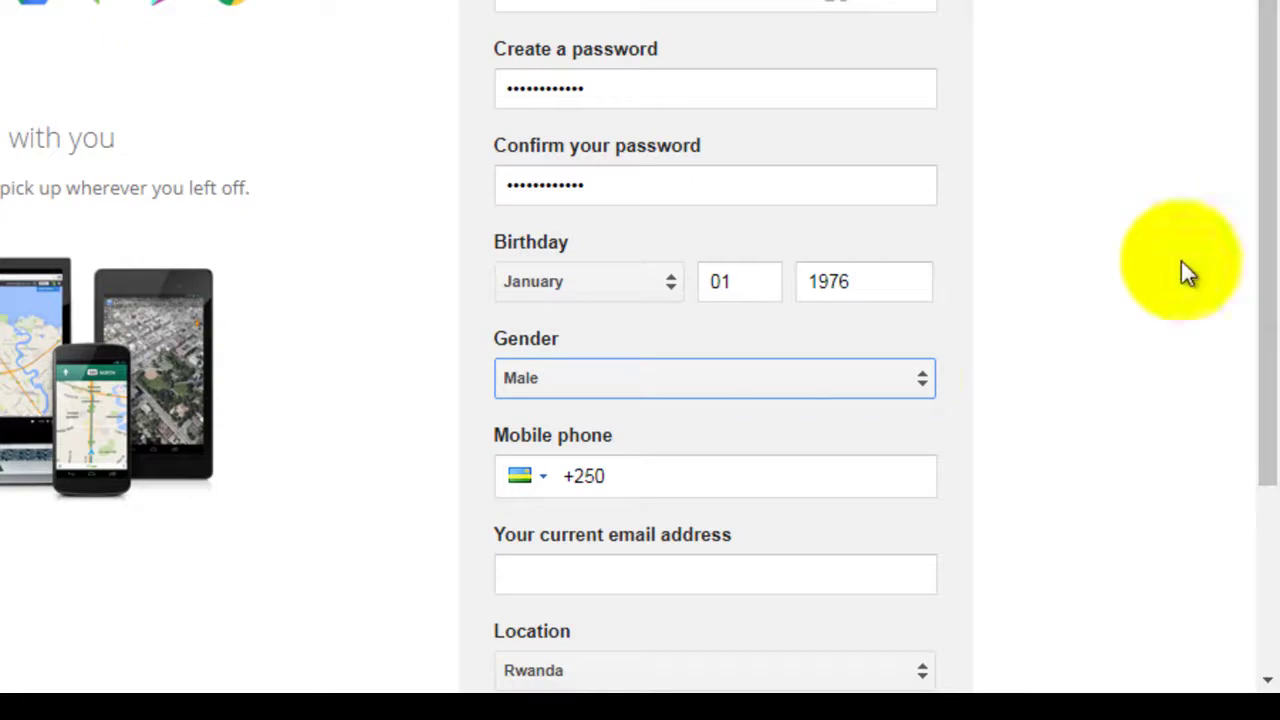
- Enter the corrected mobile phone number and the current email address
left_click(774, 476)
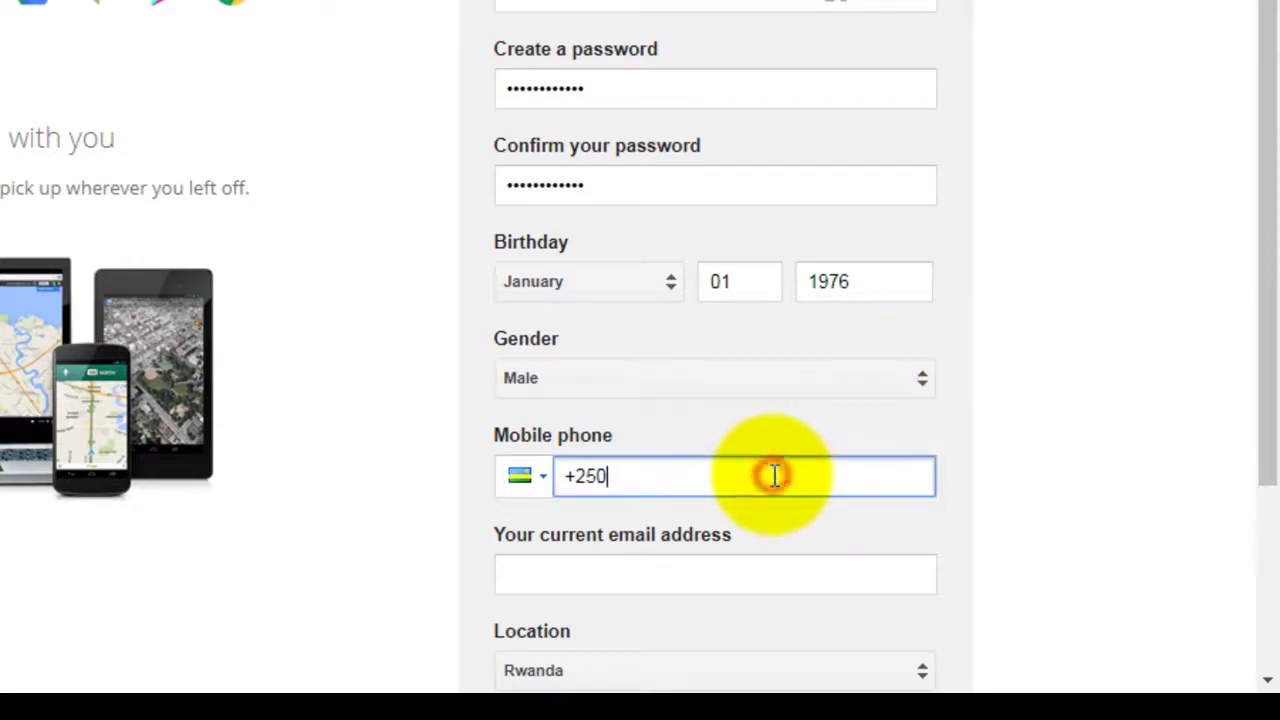
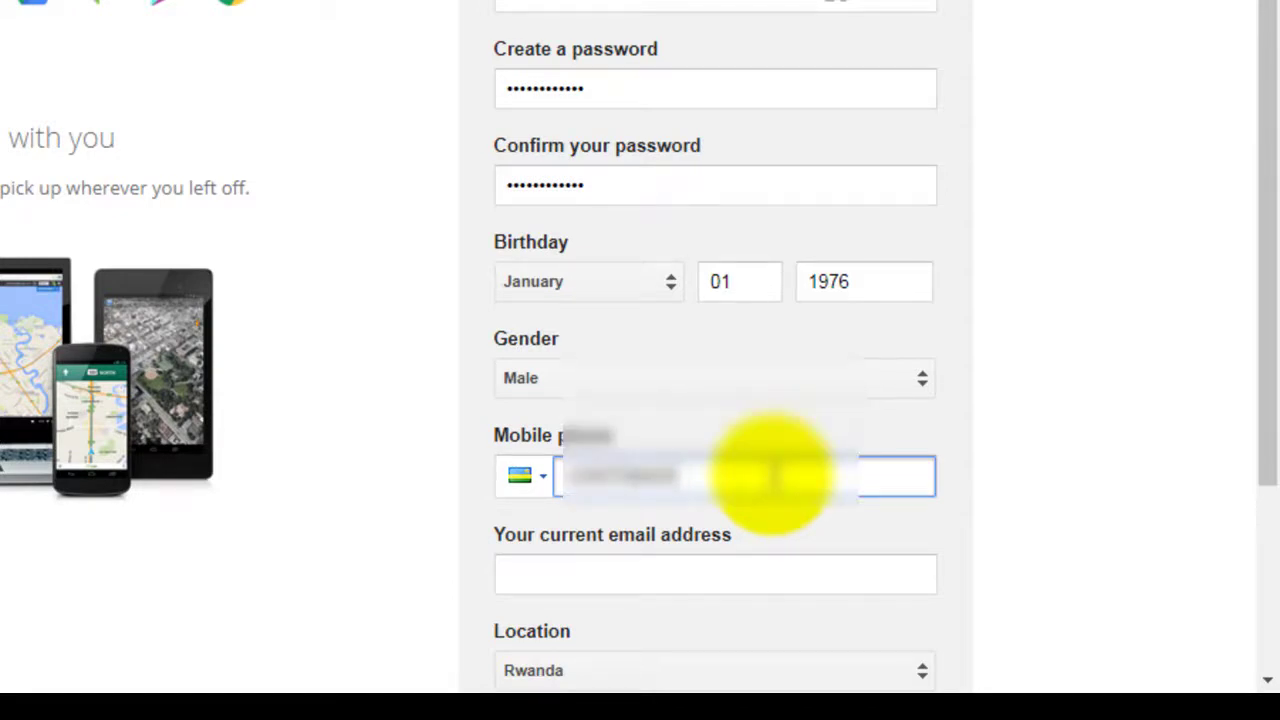
left_click(736, 567)
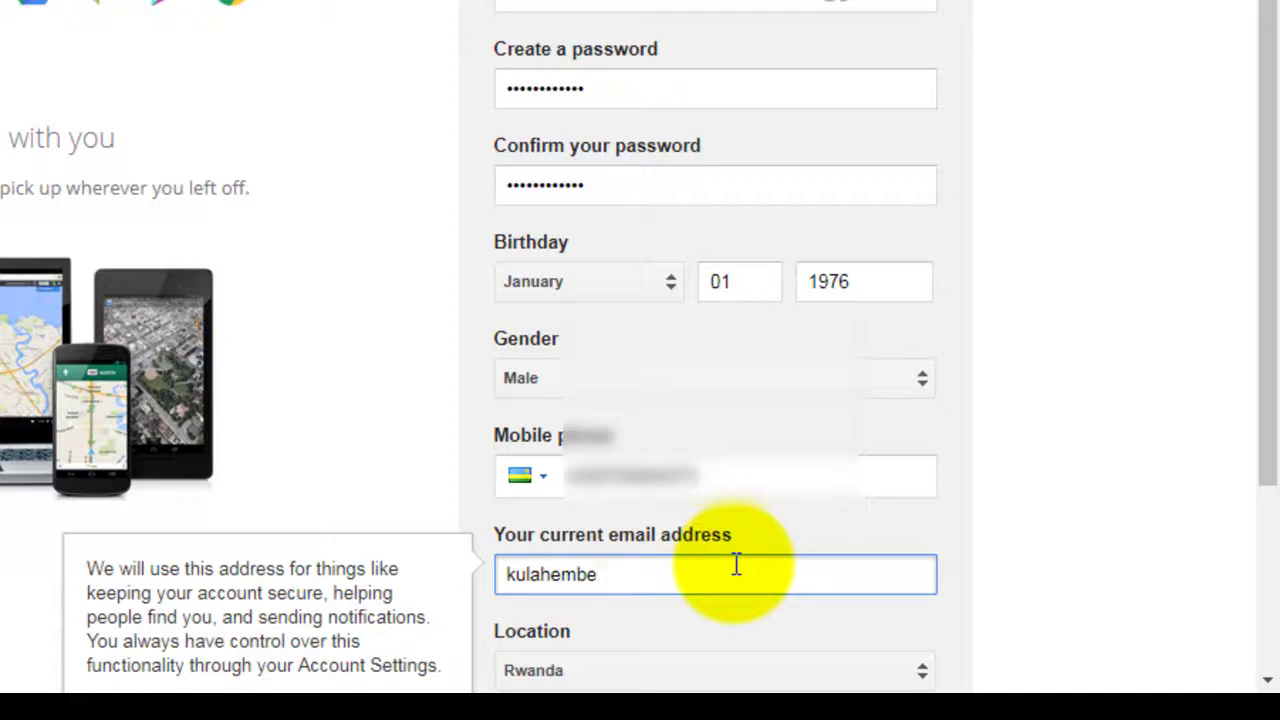
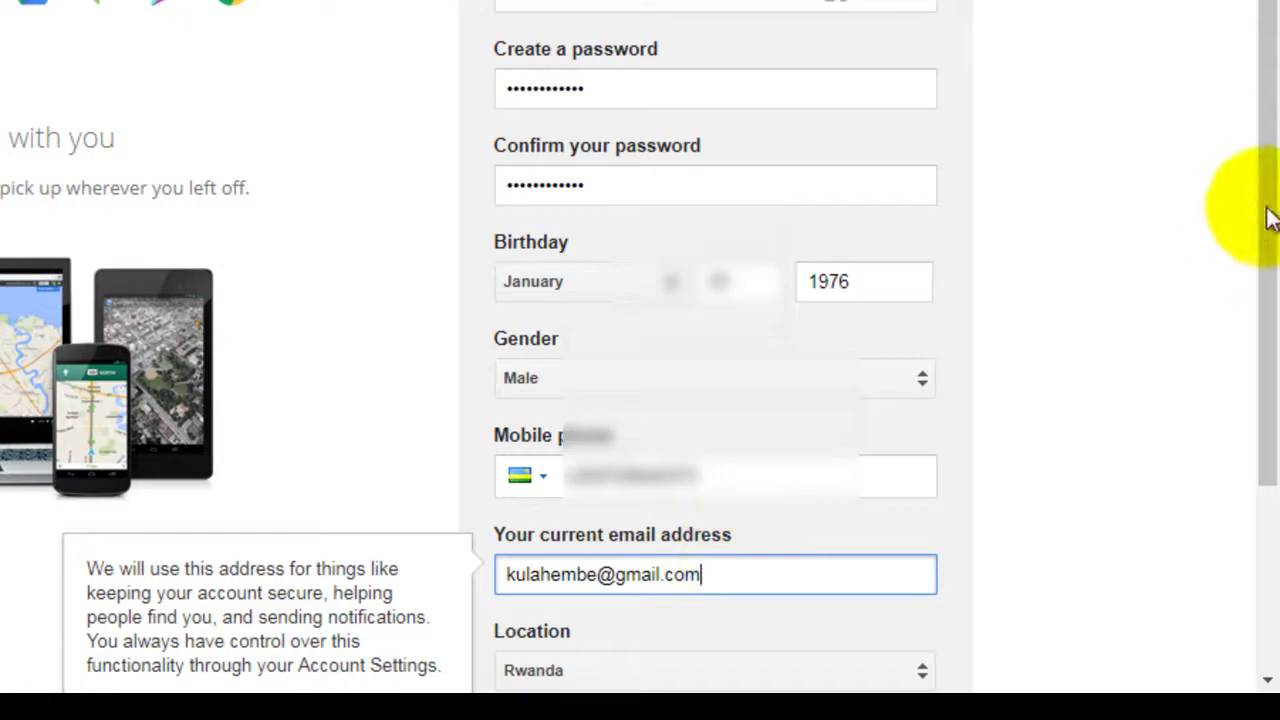
left_click_drag(1257, 171, 1274, 440)
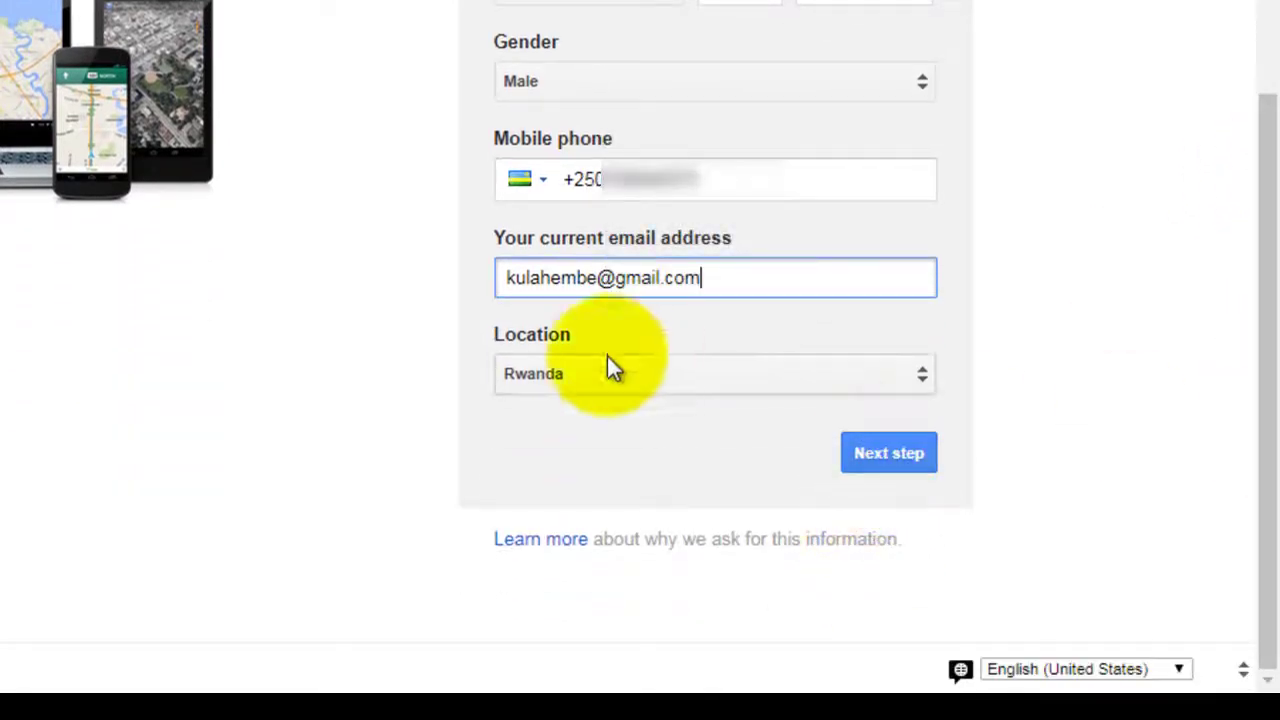
- Submit the sign-up details and accept Google's Privacy and Terms
left_click(884, 452)
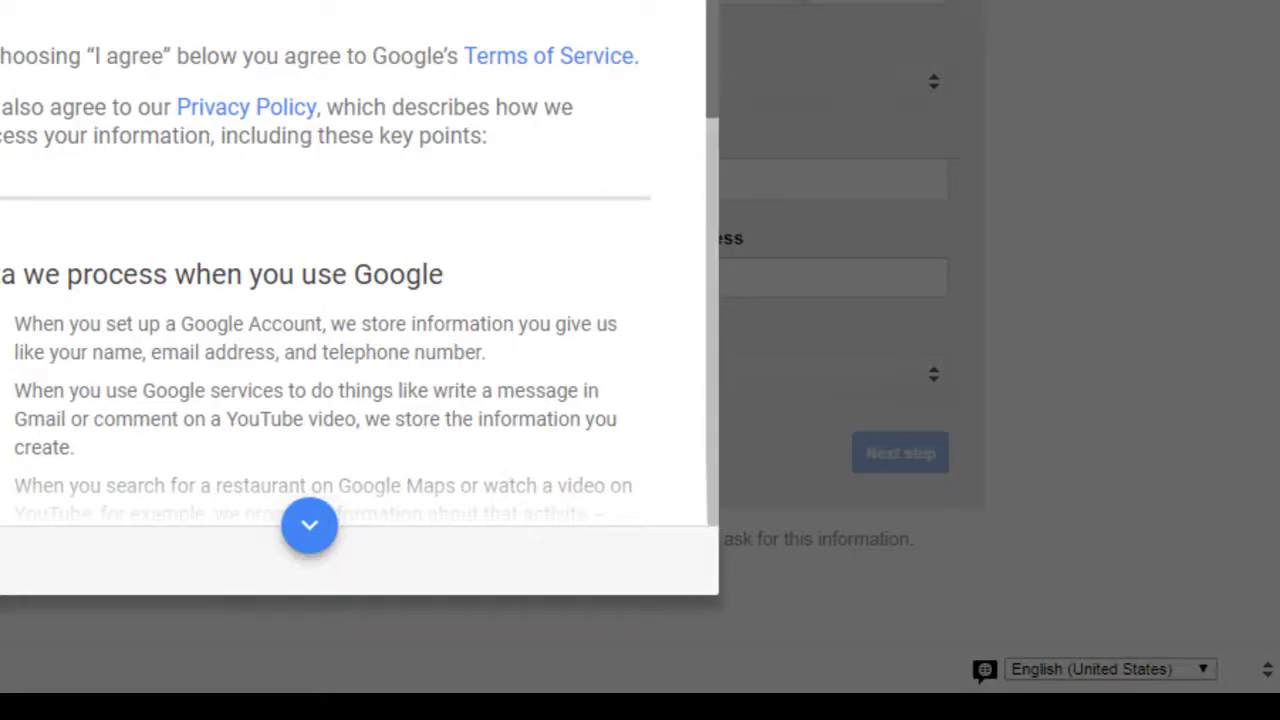
left_click_drag(711, 3, 714, 380)
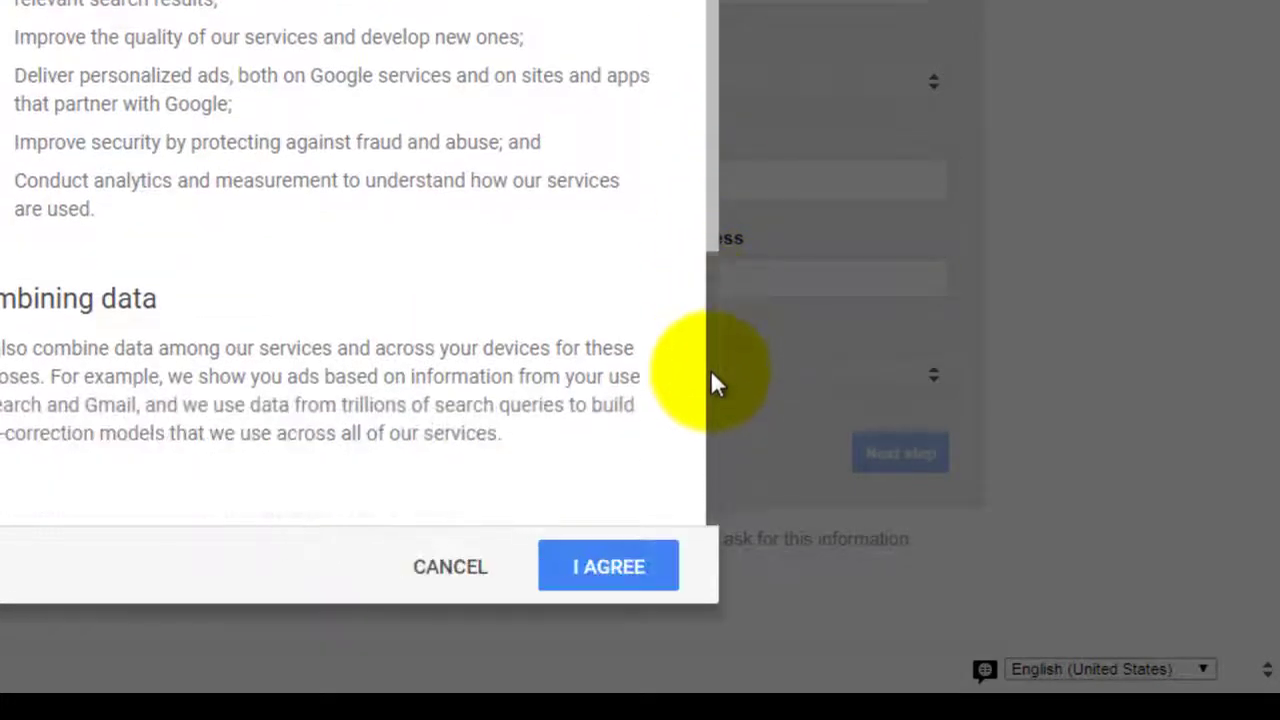
left_click(592, 565)
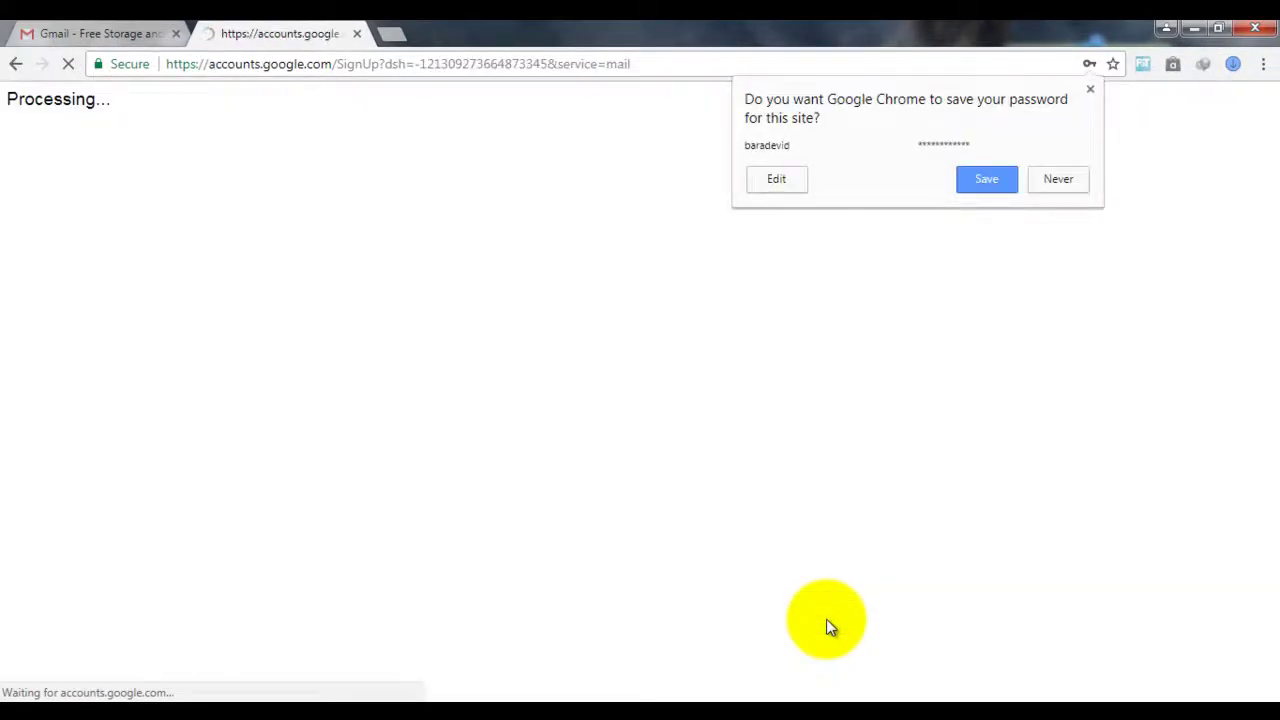
- Save the password in Chrome and verify the account with the SMS code
left_click(991, 181)
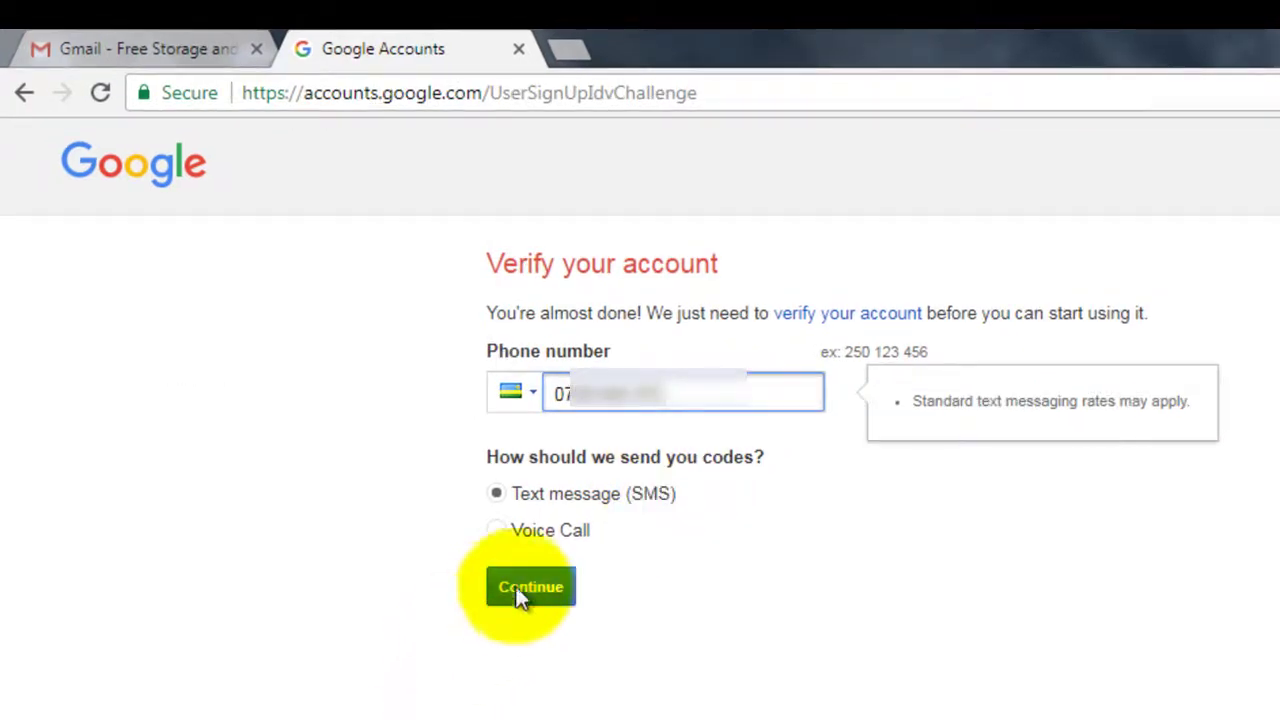
left_click(517, 590)
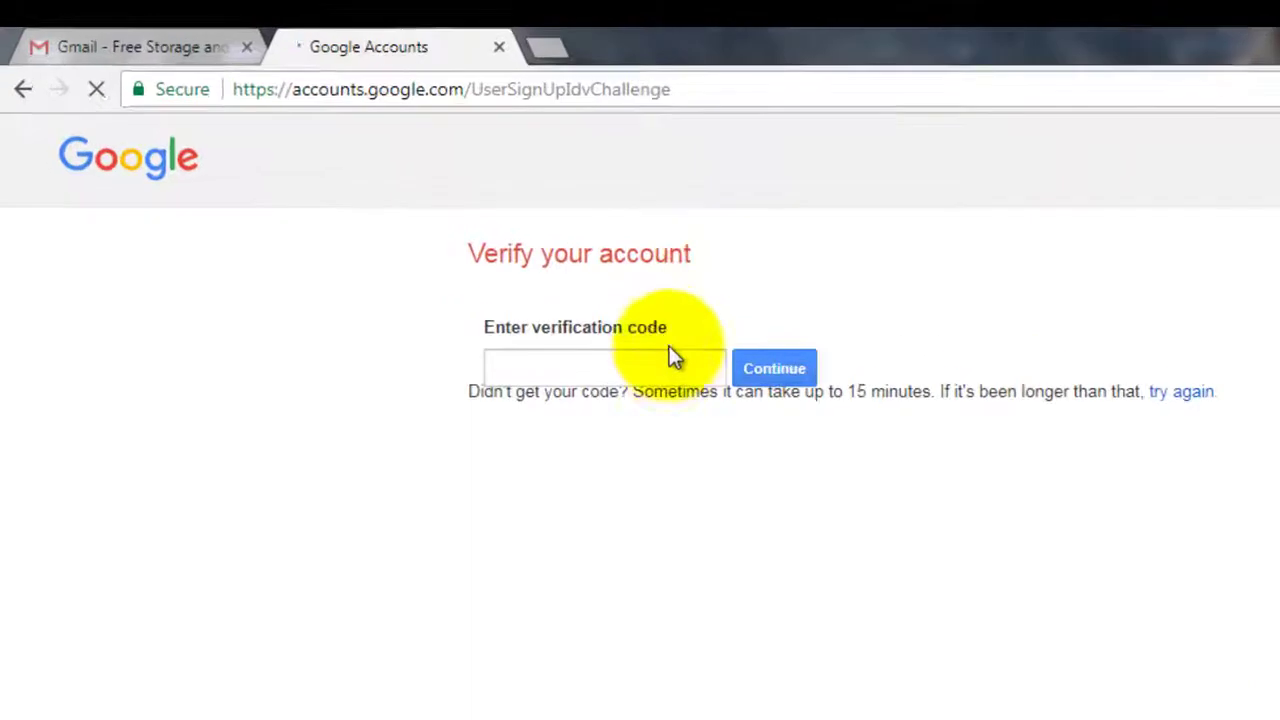
left_click(670, 360)
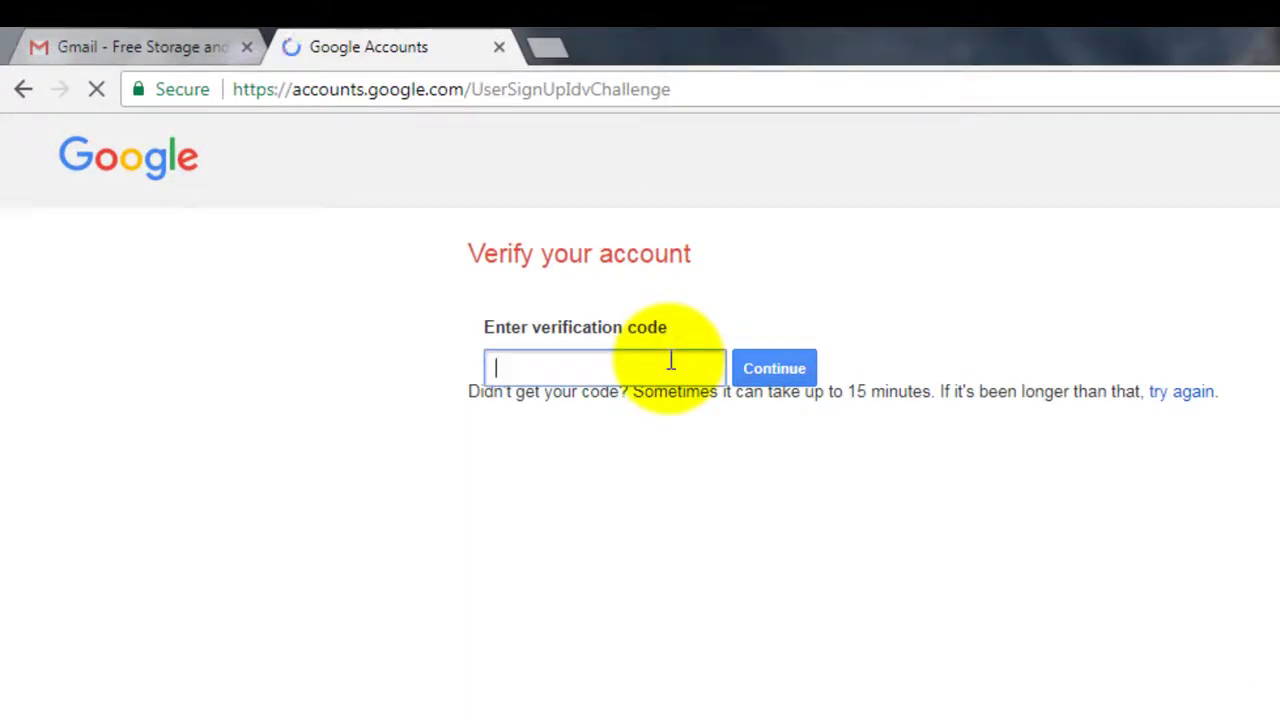
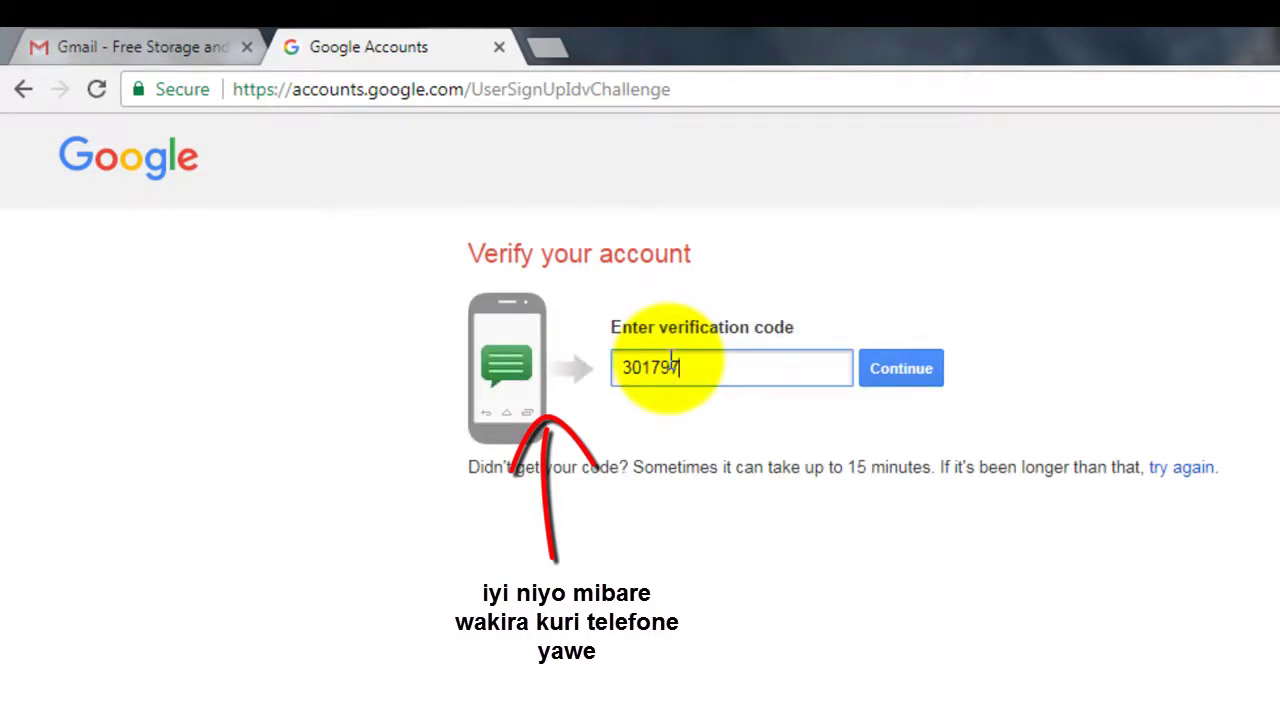
left_click(887, 368)
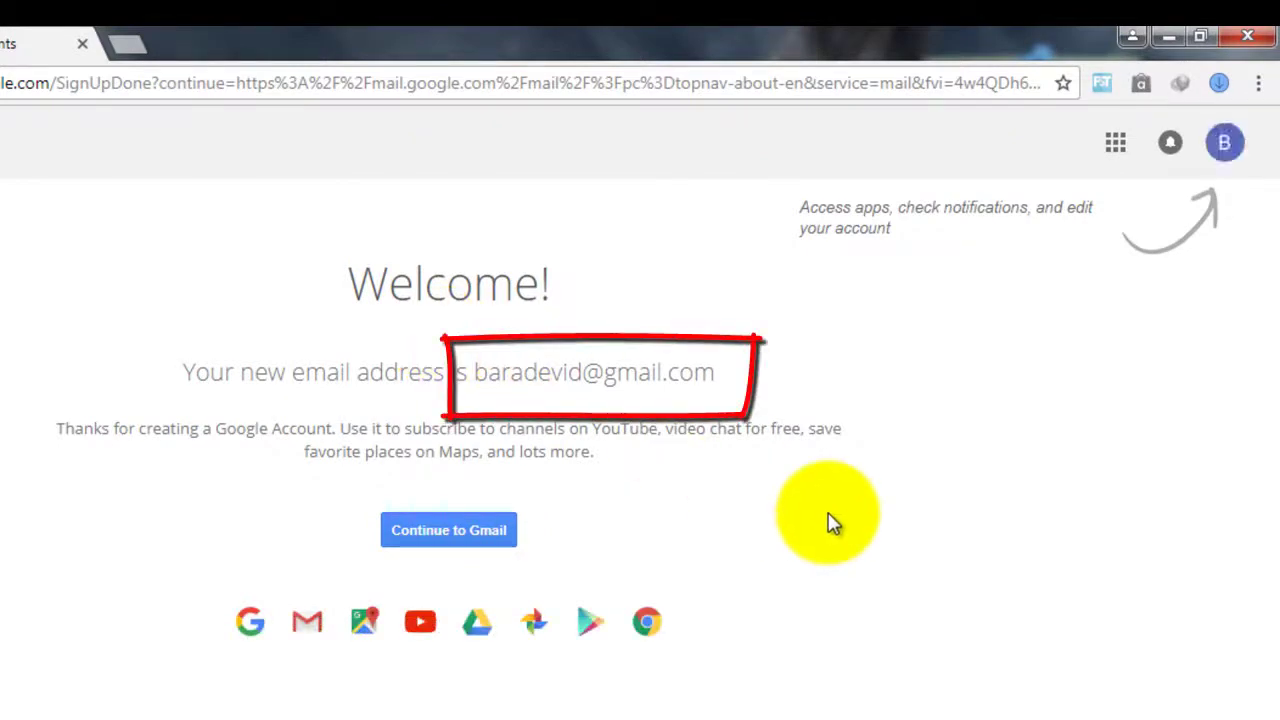
- Continue from the Welcome page to the new Gmail inbox
left_click(474, 540)
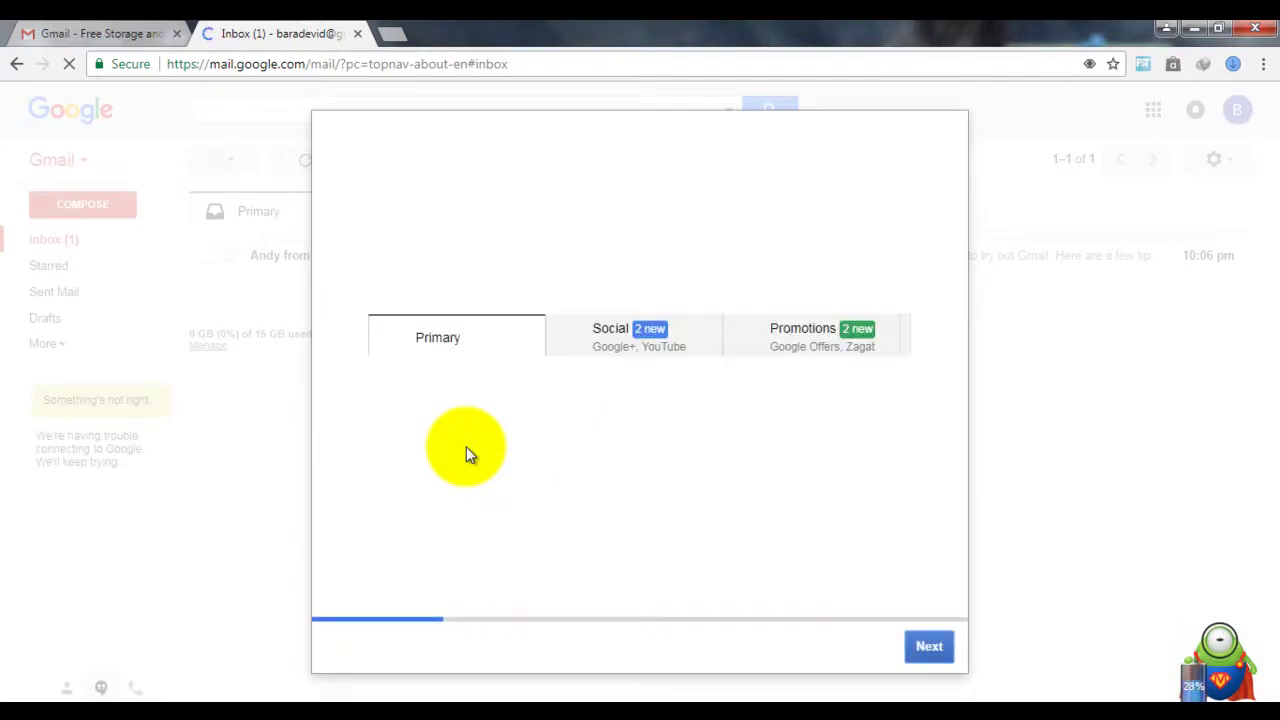
- Advance through four welcome tour slides to the 'ready to use' slide
left_click(924, 655)
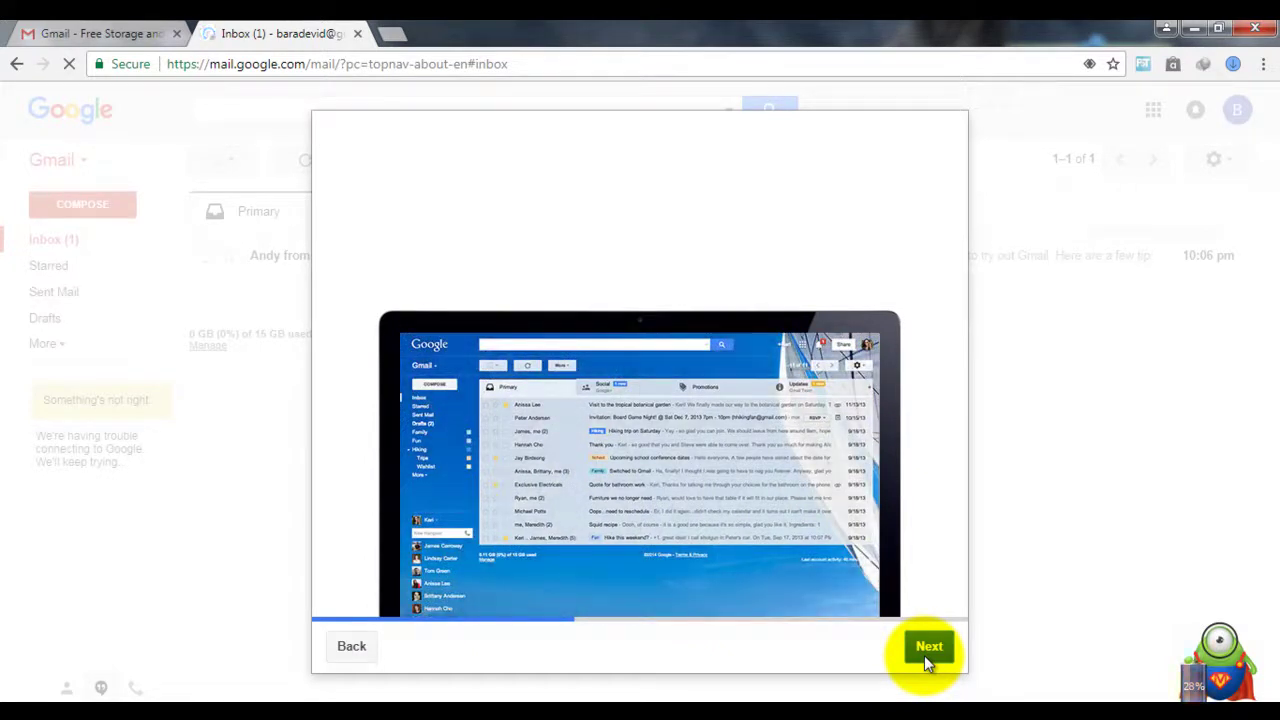
left_click(927, 650)
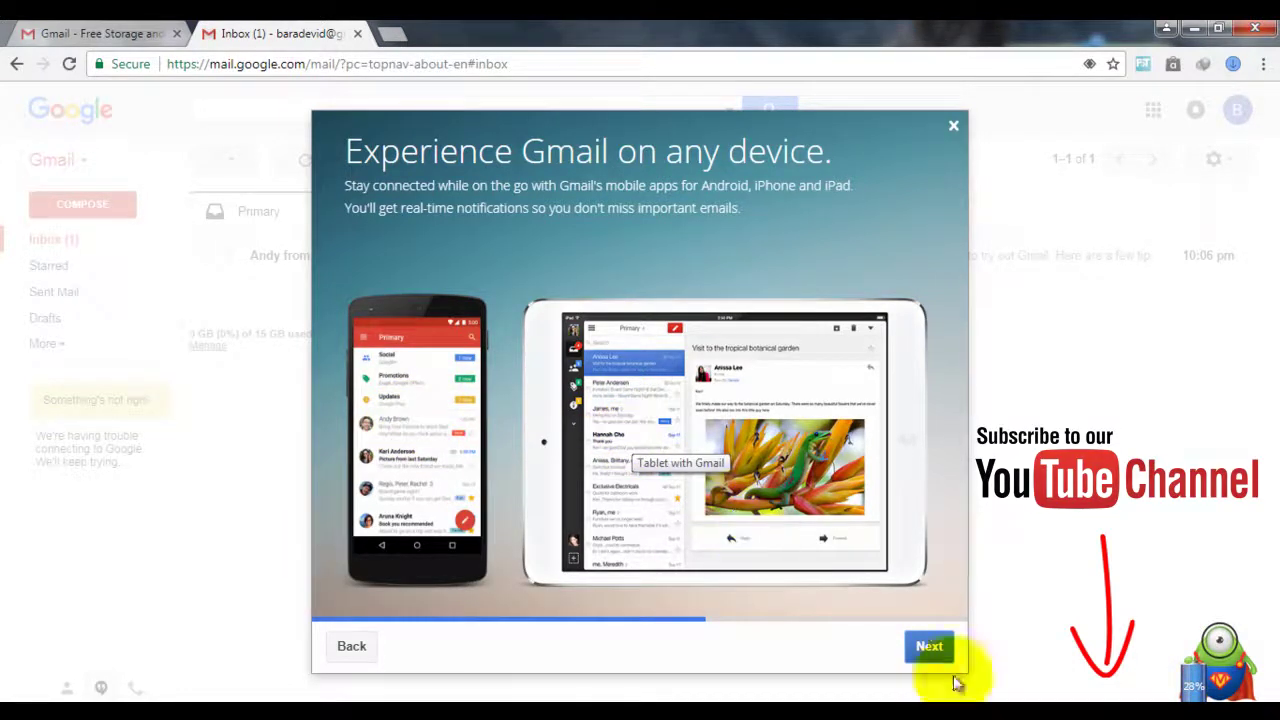
left_click(928, 648)
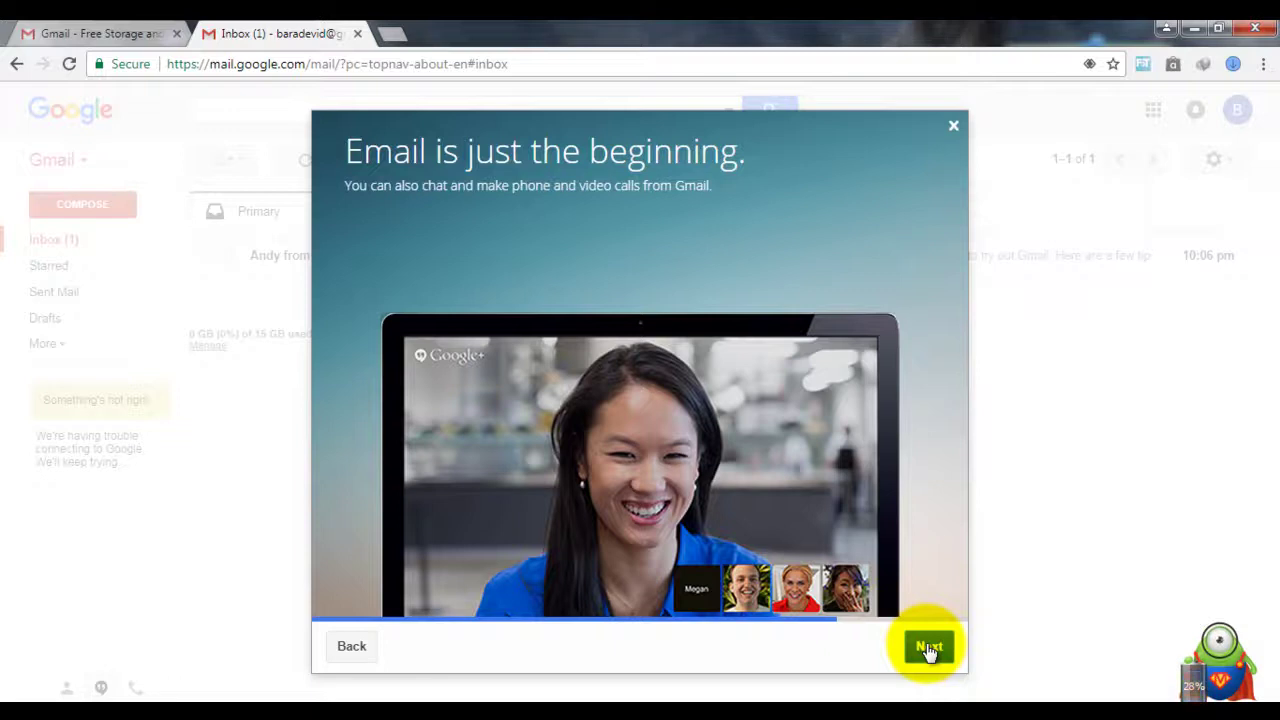
left_click(929, 648)
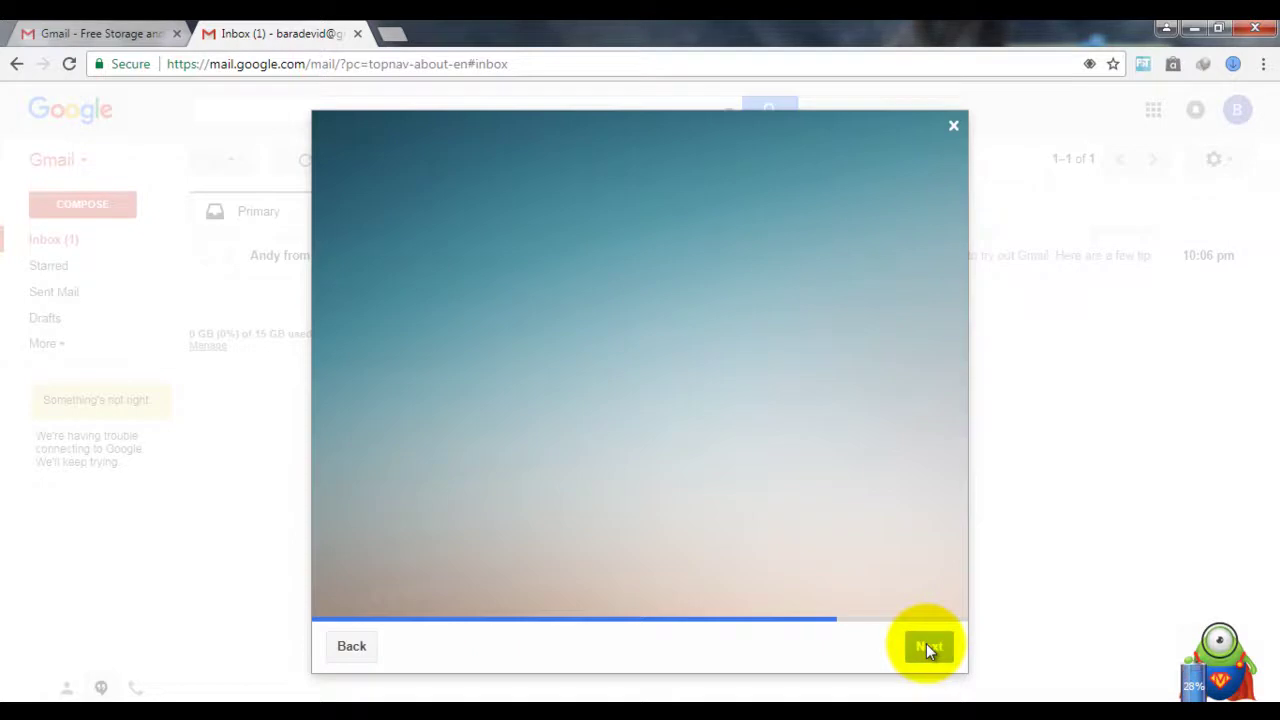